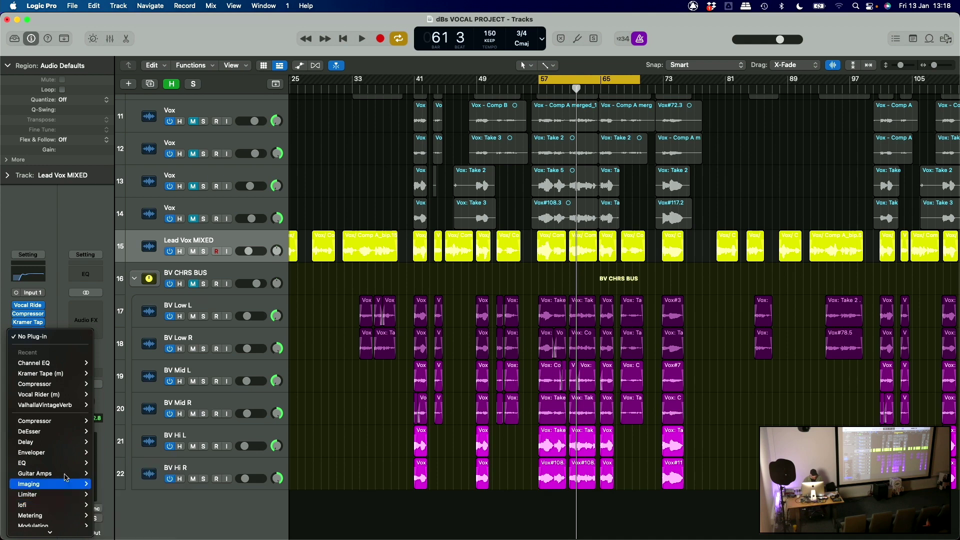
Insert Nectar 3 after the Channel EQ on the Lead Vox MIXED track and load its Desser preset
mouse_move(68, 488)
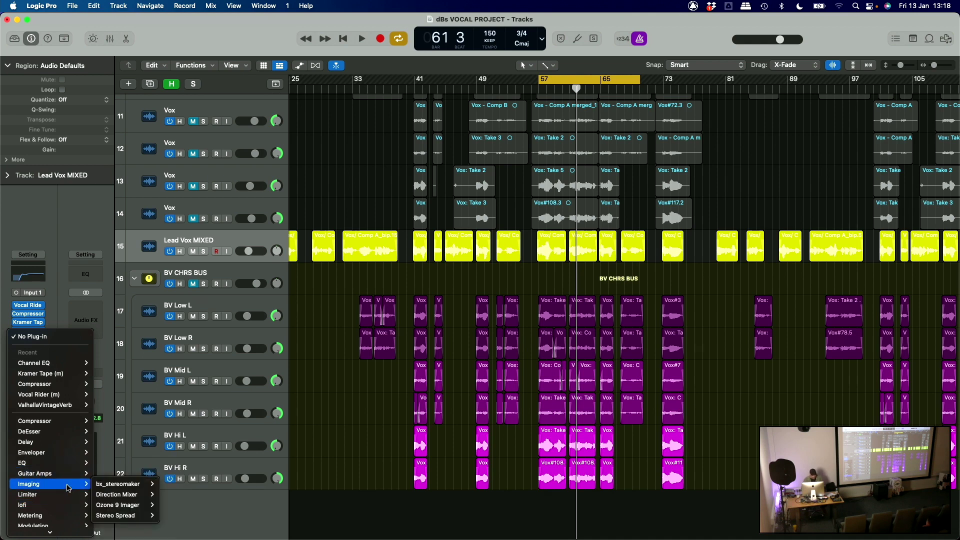
mouse_move(57, 534)
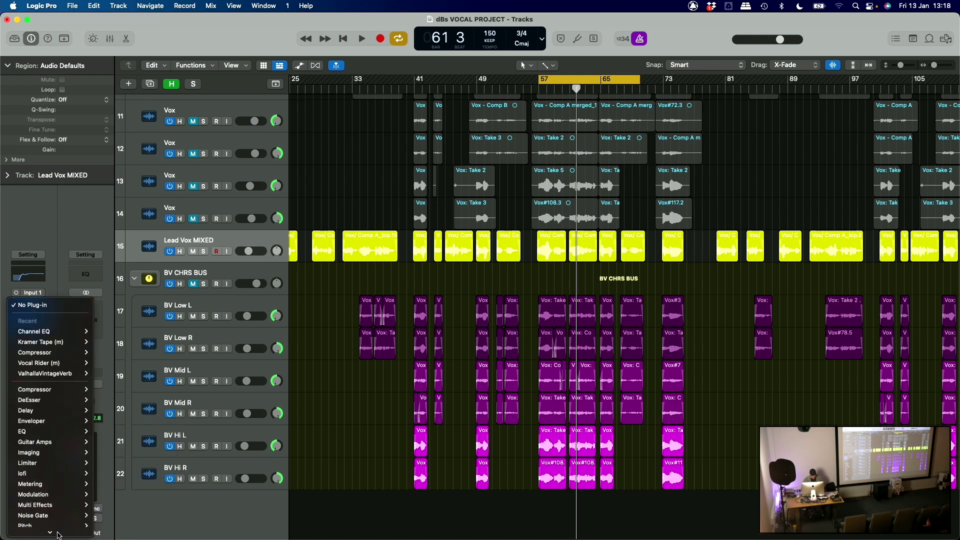
mouse_move(69, 453)
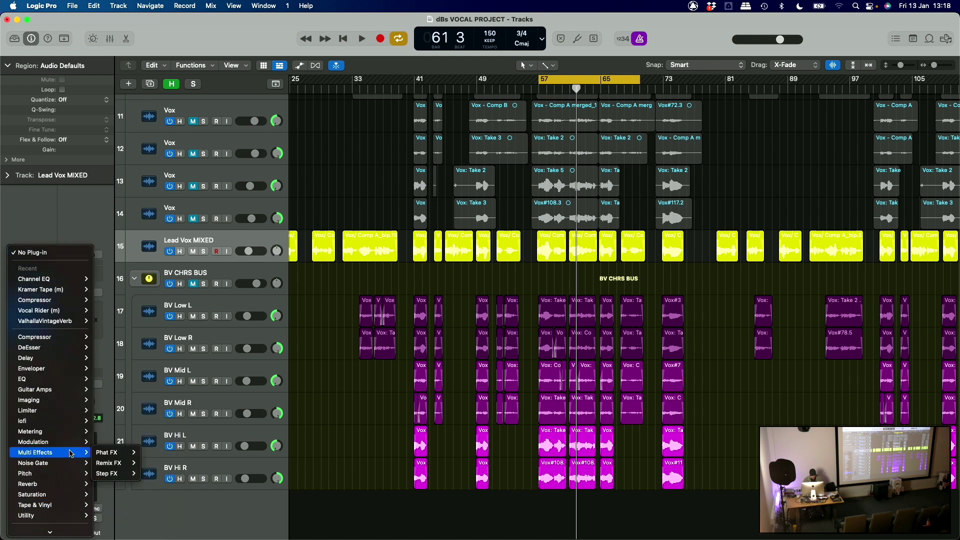
mouse_move(70, 348)
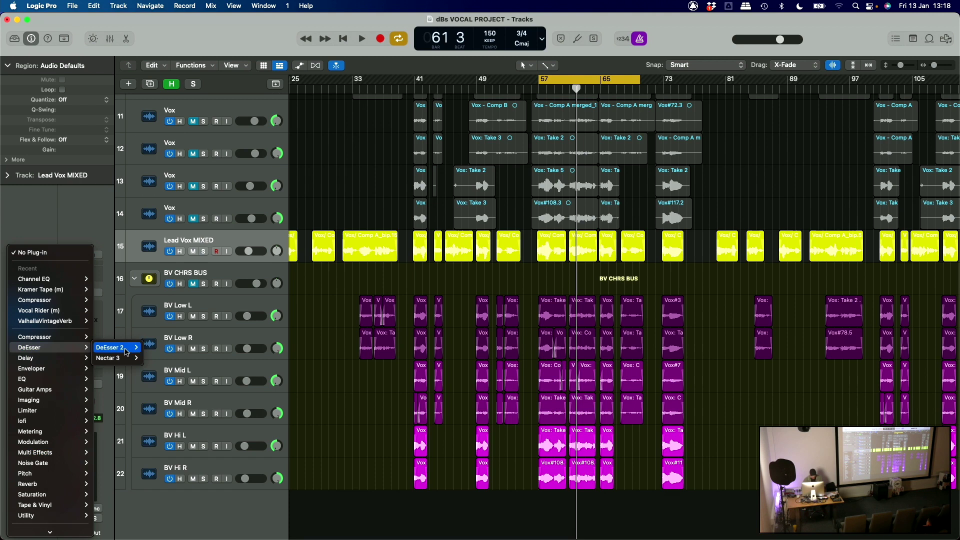
mouse_move(127, 352)
click(153, 359)
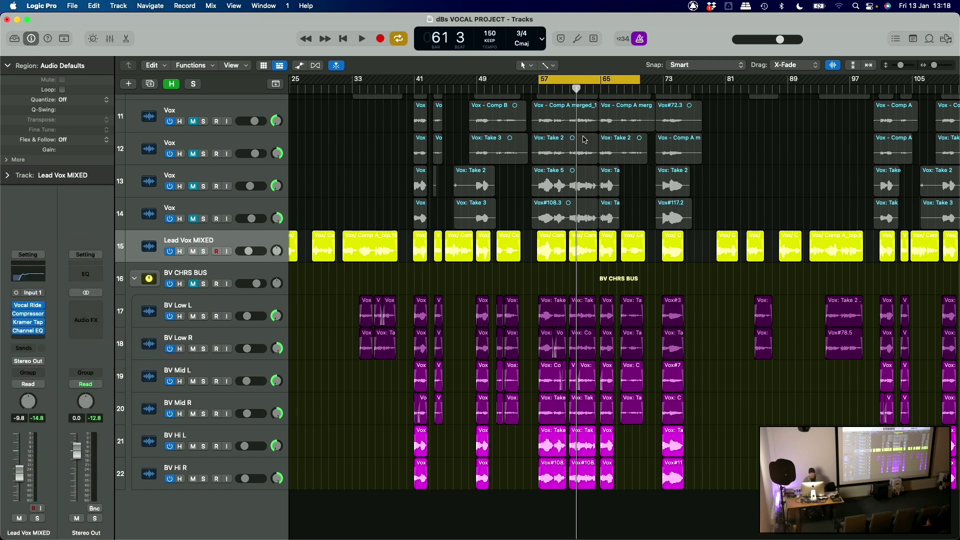
click(391, 159)
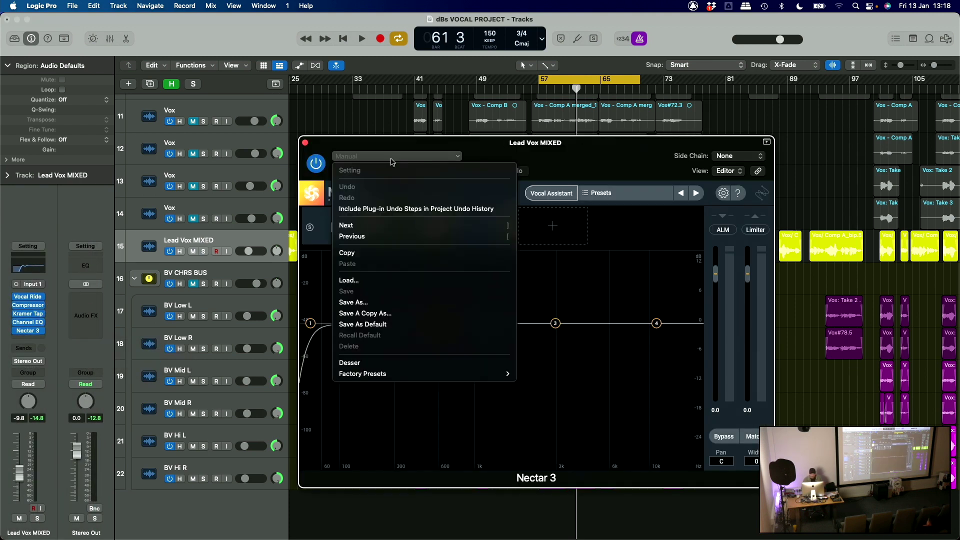
click(367, 363)
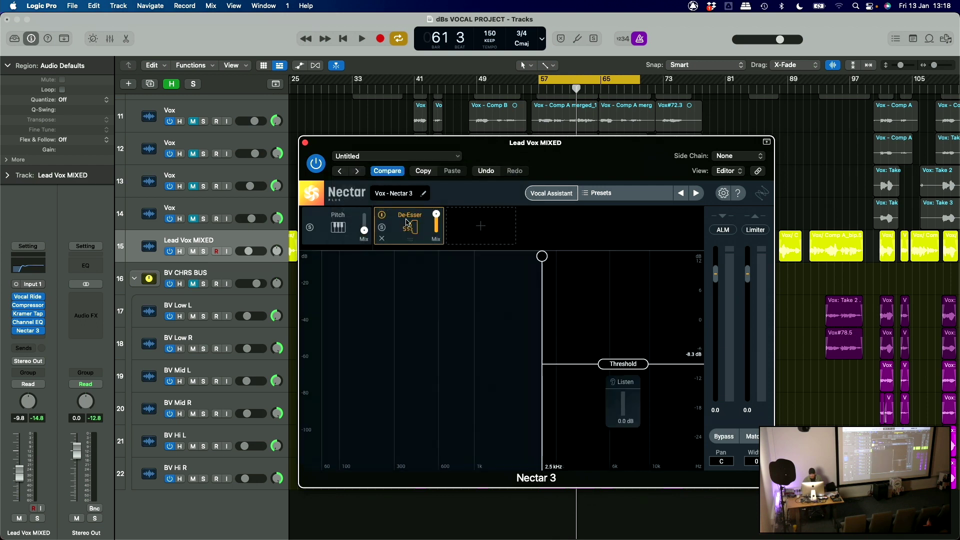
Lower the De-Esser threshold to -9.2 dB during playback and raise its crossover frequency to 3.0 kHz
key(space)
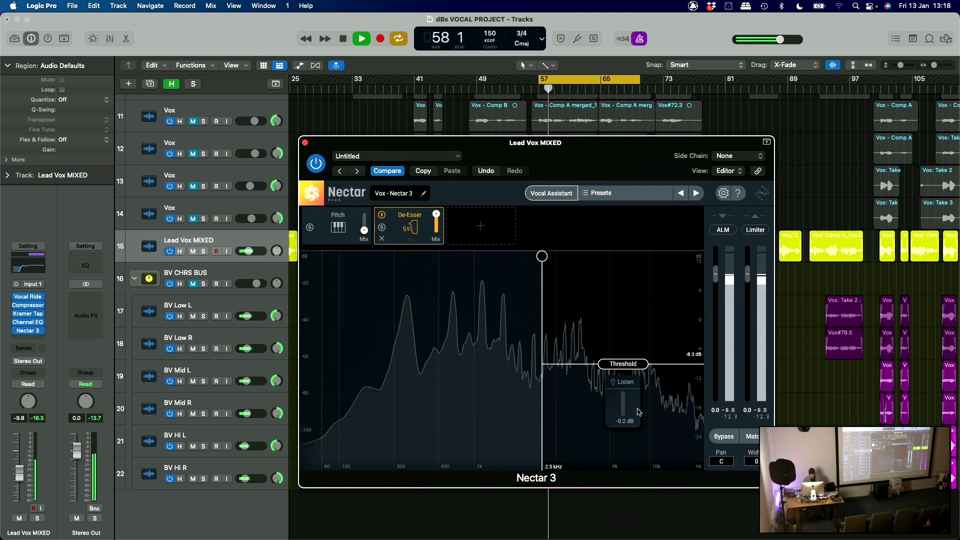
mouse_move(633, 366)
mouse_down()
mouse_move(632, 379)
mouse_move(632, 370)
mouse_up()
key(space)
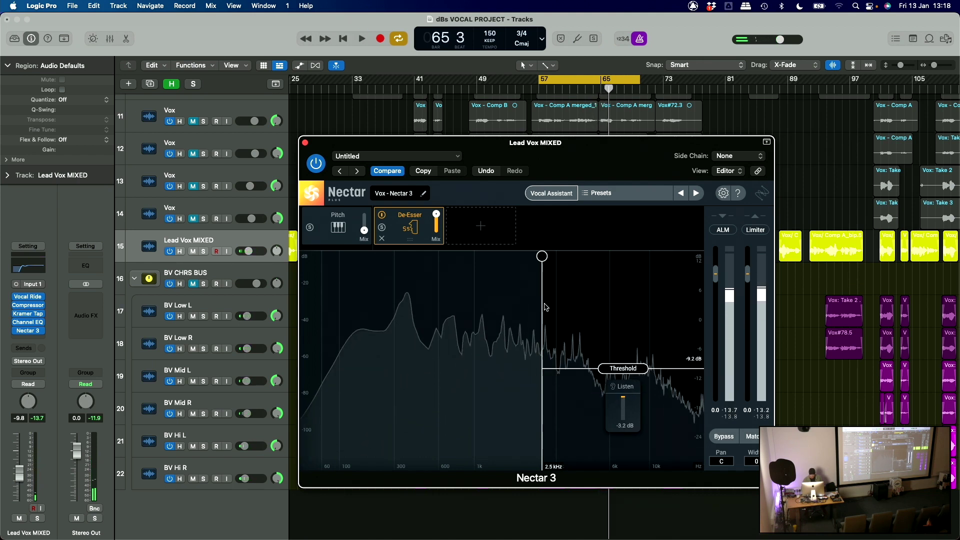
drag(542, 256, 546, 256)
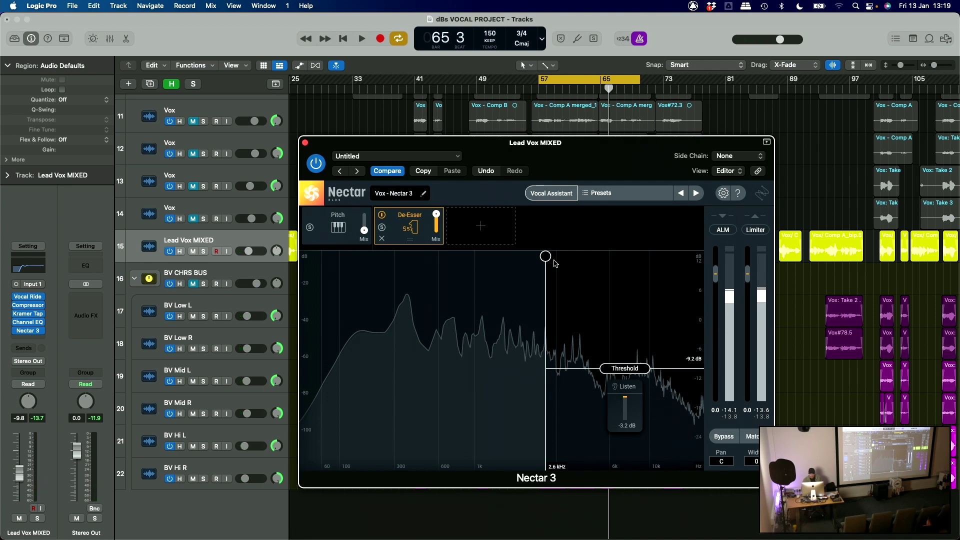
drag(544, 258, 555, 259)
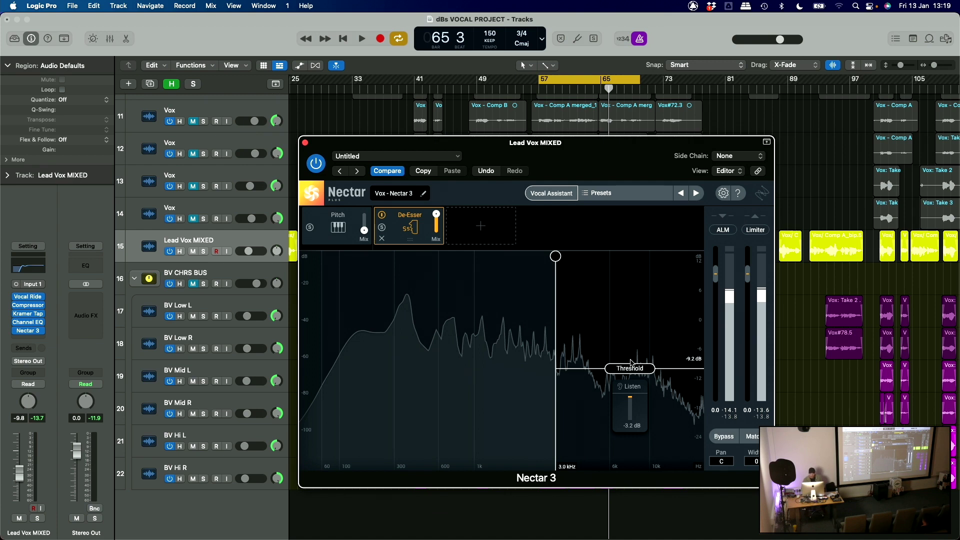
Play the looped chorus and fine-tune the De-Esser threshold to -7.9 dB
key(space)
mouse_move(630, 360)
mouse_down()
mouse_move(629, 375)
mouse_move(629, 366)
mouse_up()
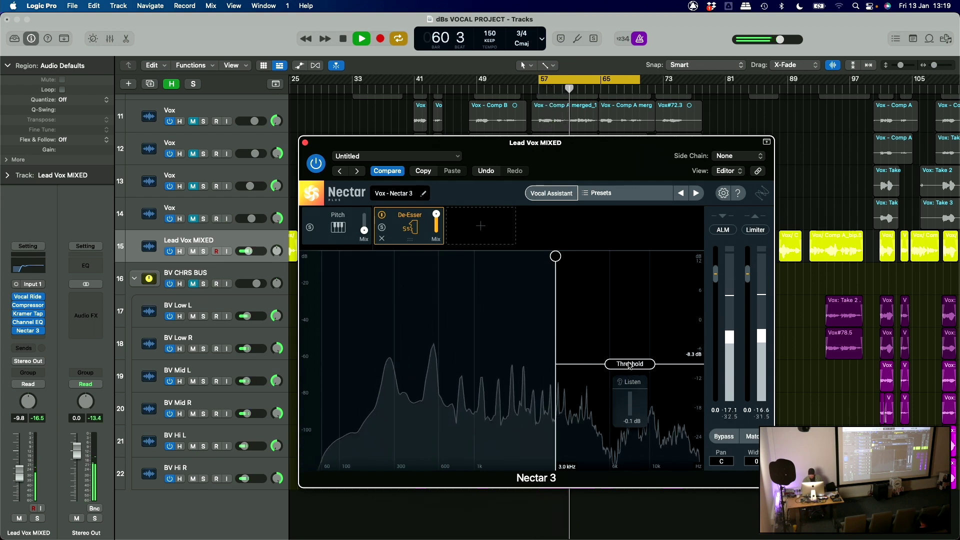
drag(628, 368, 629, 366)
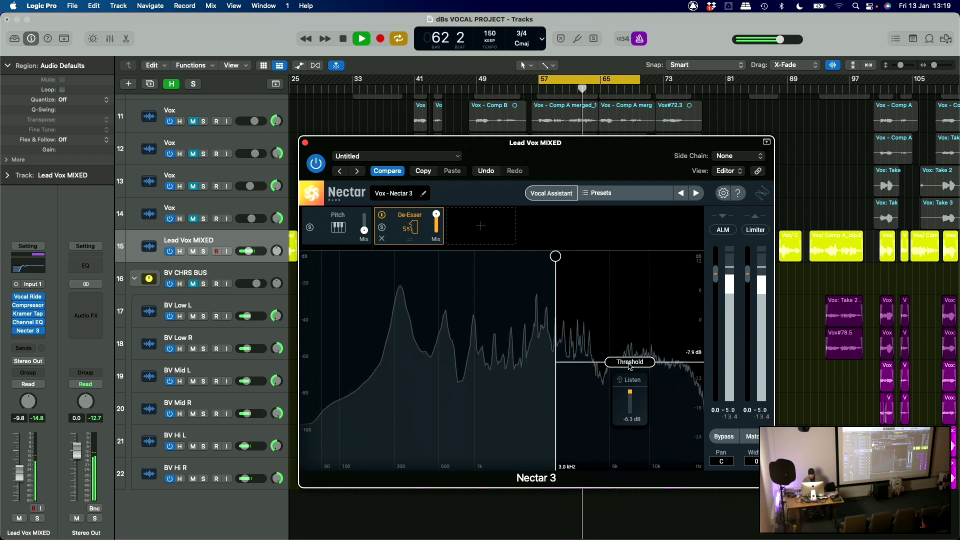
key(space)
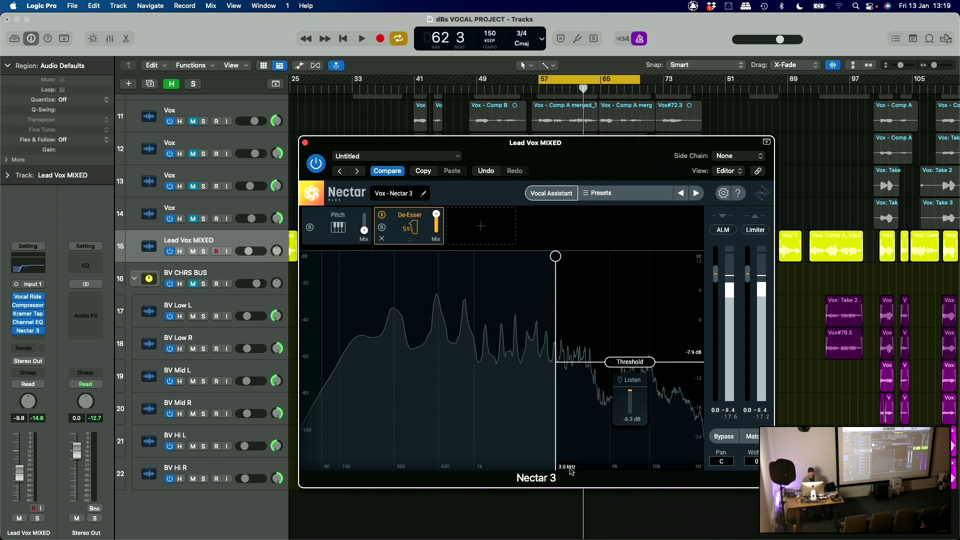
Insert DeEsser 2 after Nectar 3, set its frequency to 6262 Hz and try its two filter shapes
click(33, 339)
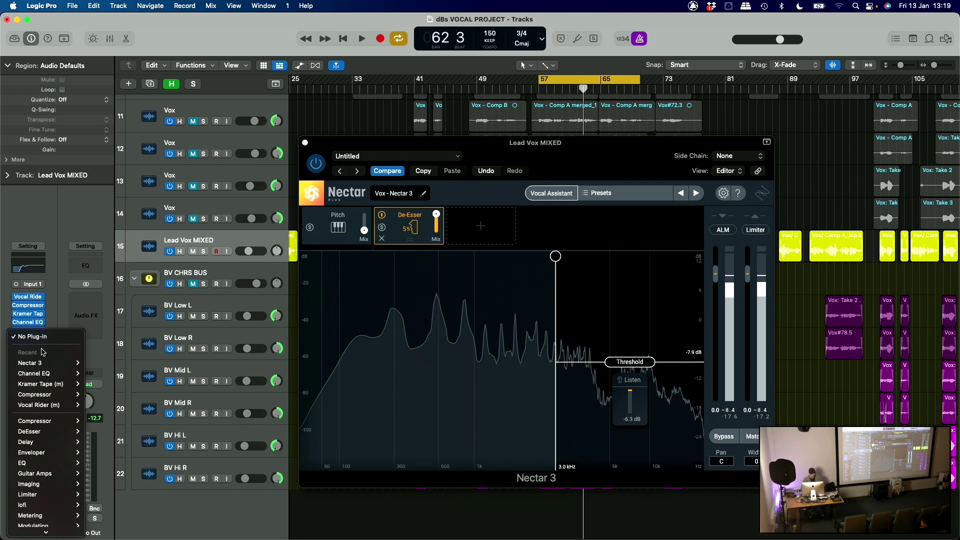
mouse_move(62, 432)
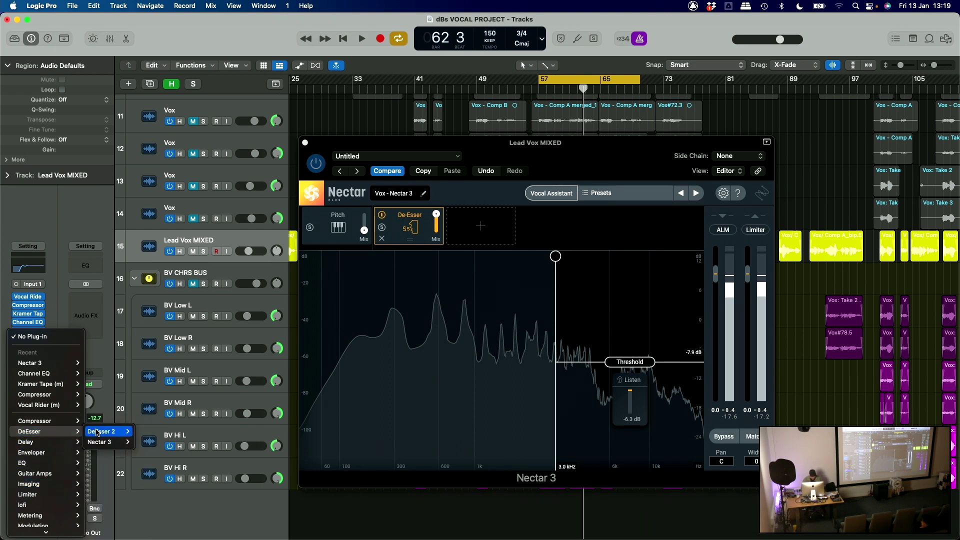
click(145, 432)
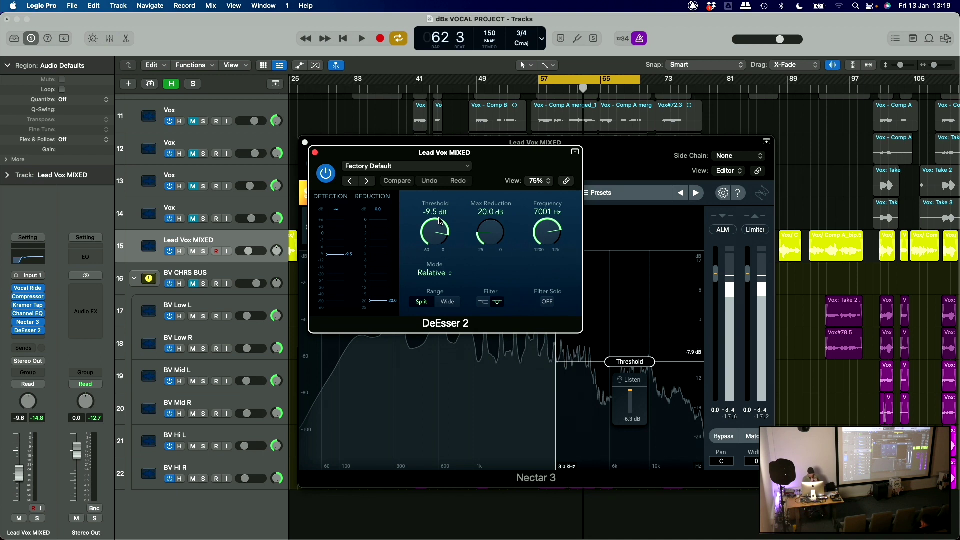
drag(545, 226, 547, 232)
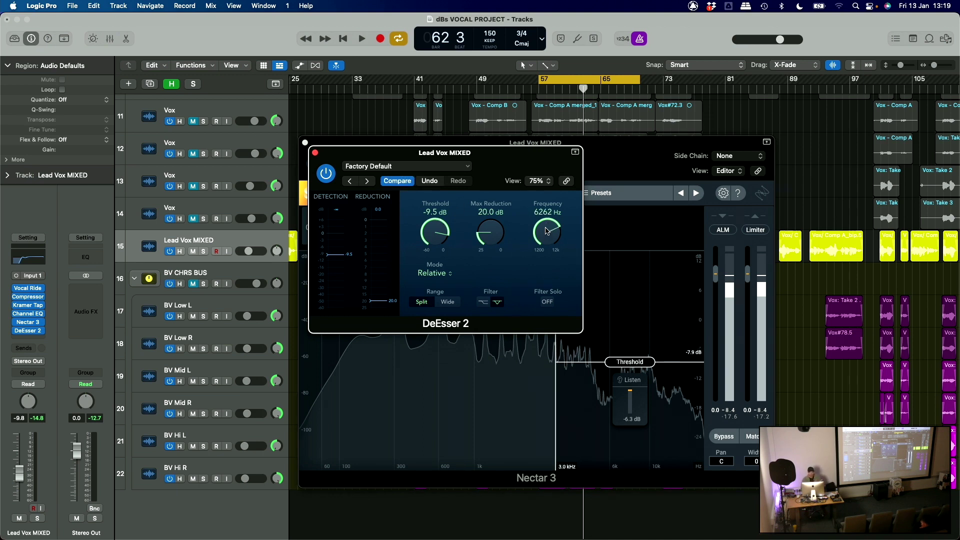
click(483, 303)
click(499, 304)
click(315, 152)
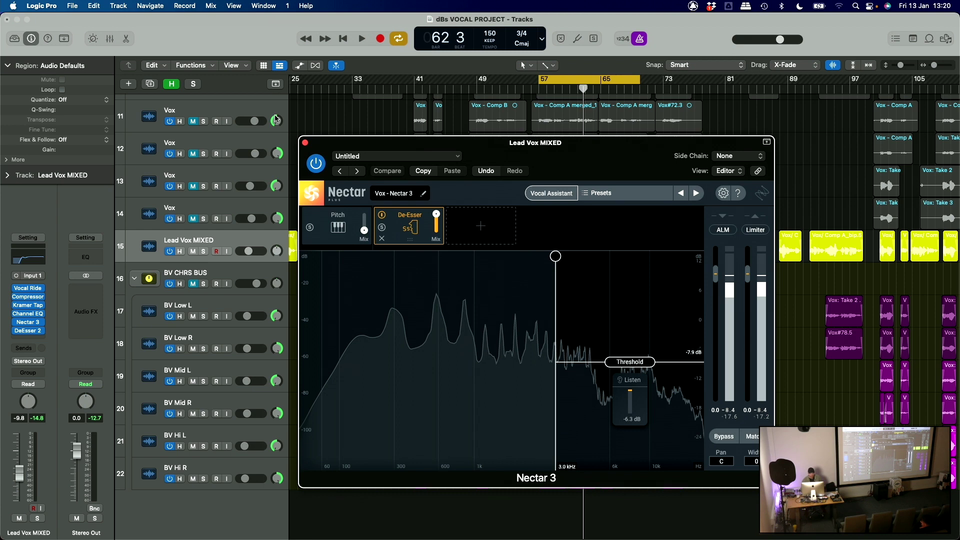
Replace DeEsser 2 with the LinMB (m) multiband compressor and lower its high-mid crossover to 3141 Hz
key(space)
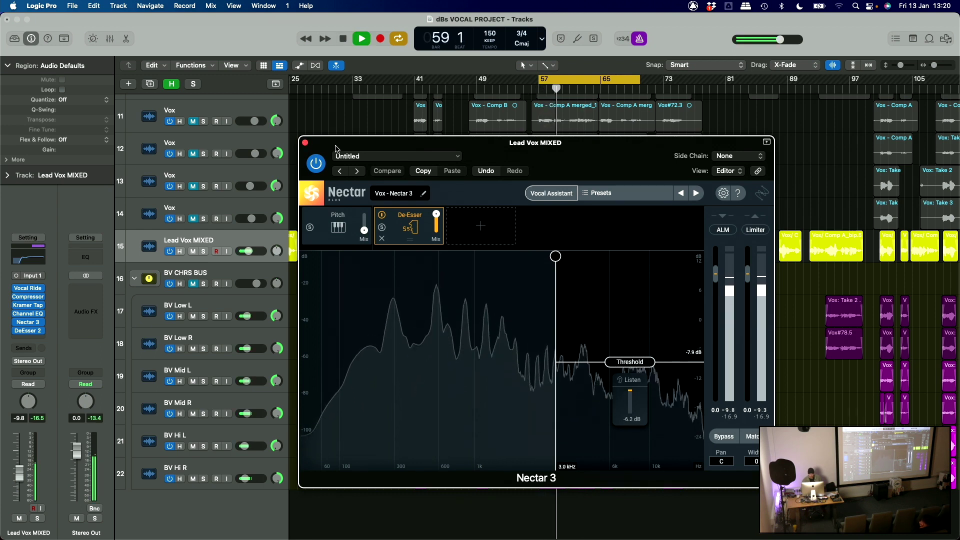
key(space)
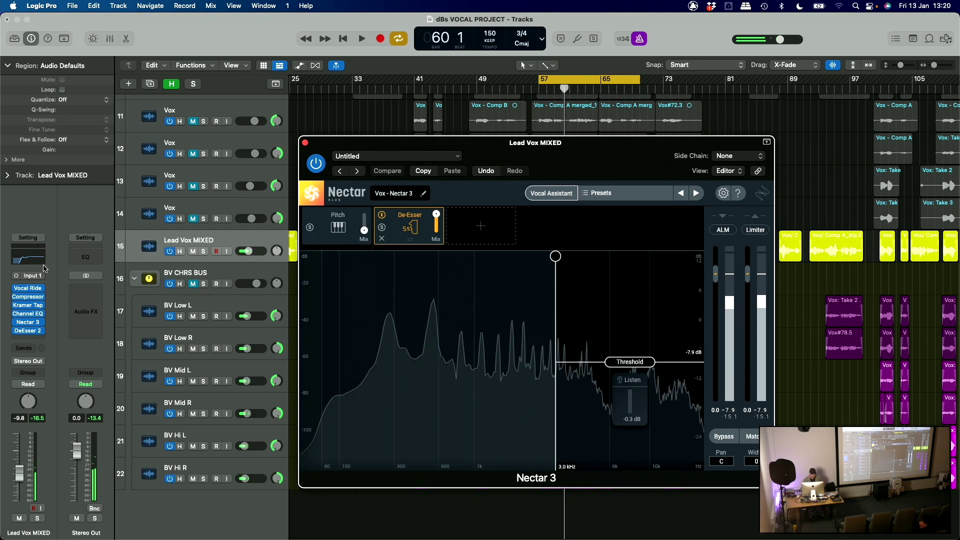
click(43, 330)
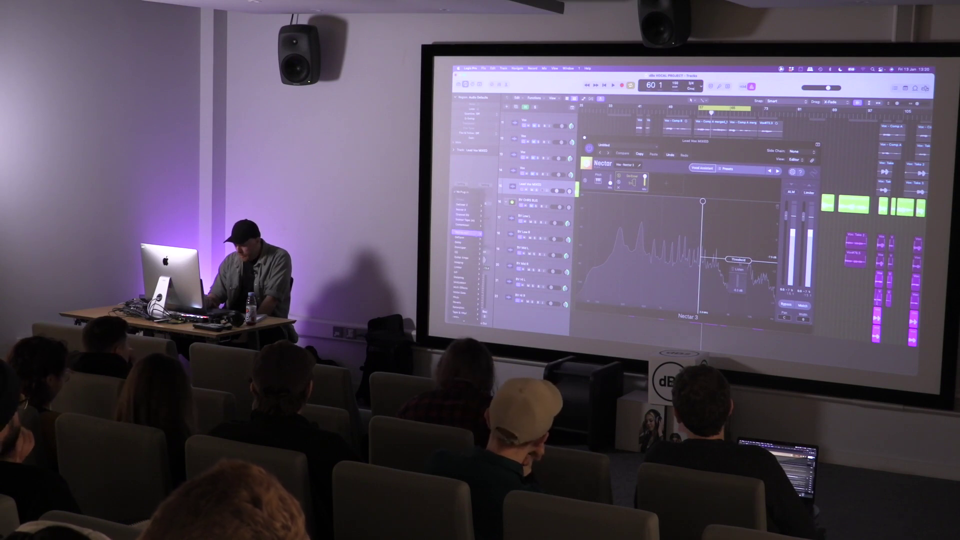
mouse_move(463, 232)
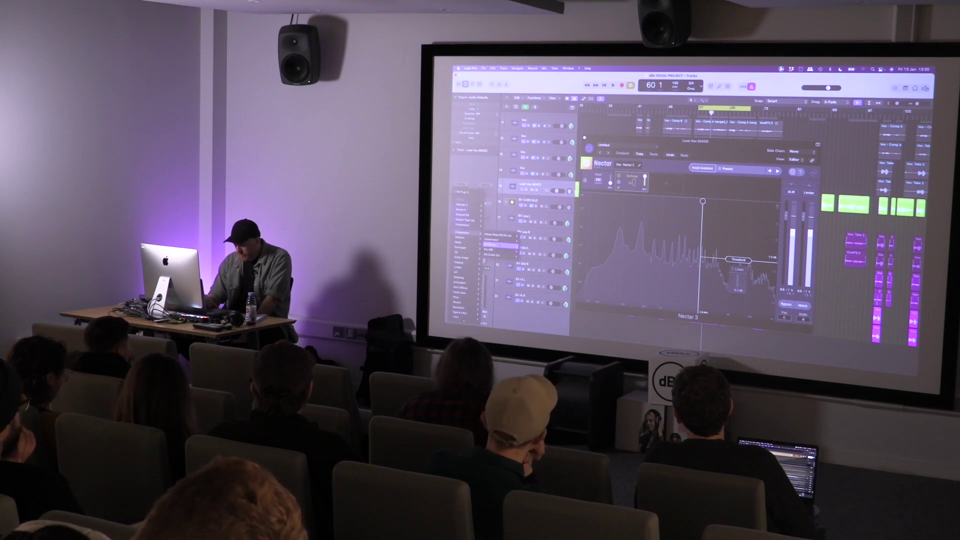
click(491, 245)
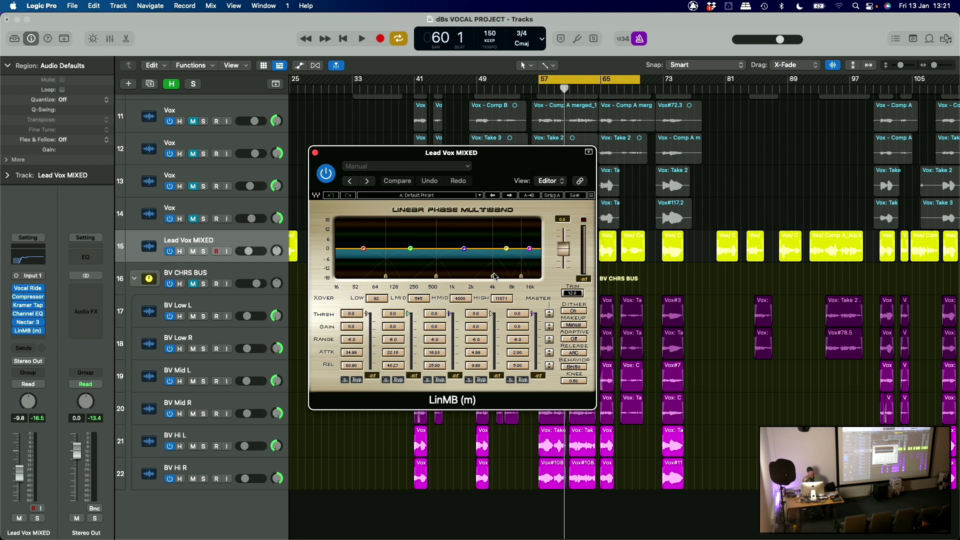
drag(494, 274, 487, 272)
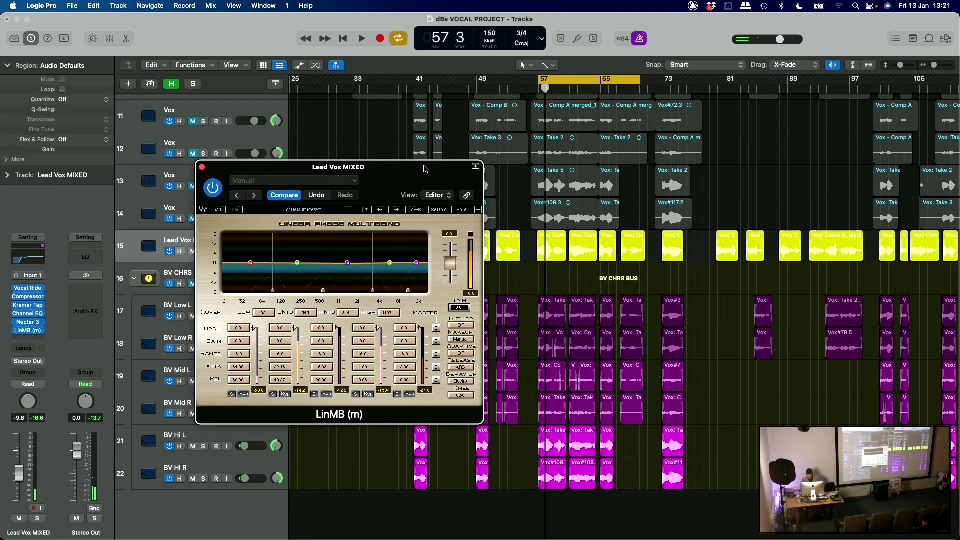
Set the cycle range to about bars 72 to 77 and play that section through LinMB
drag(656, 80, 694, 80)
key(space)
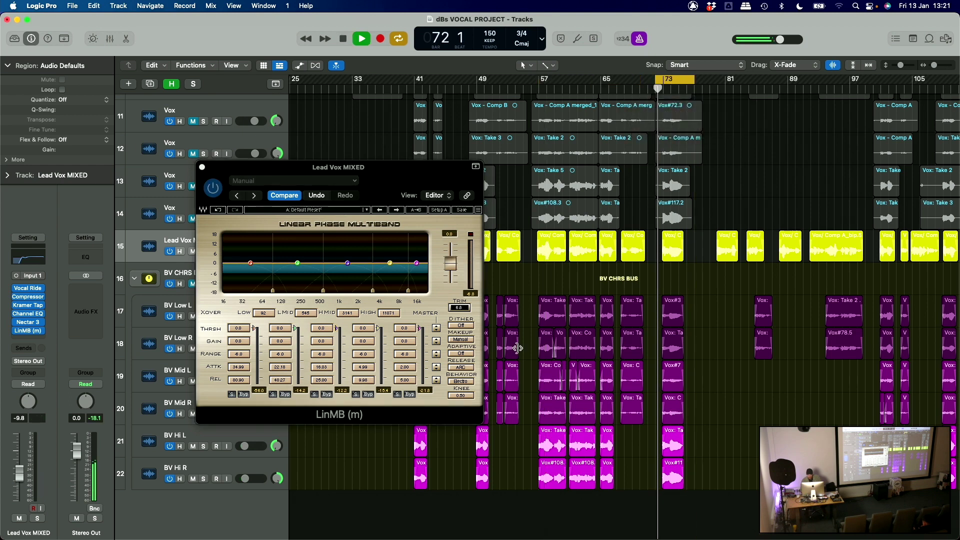
click(405, 341)
key(space)
click(289, 183)
key(Escape)
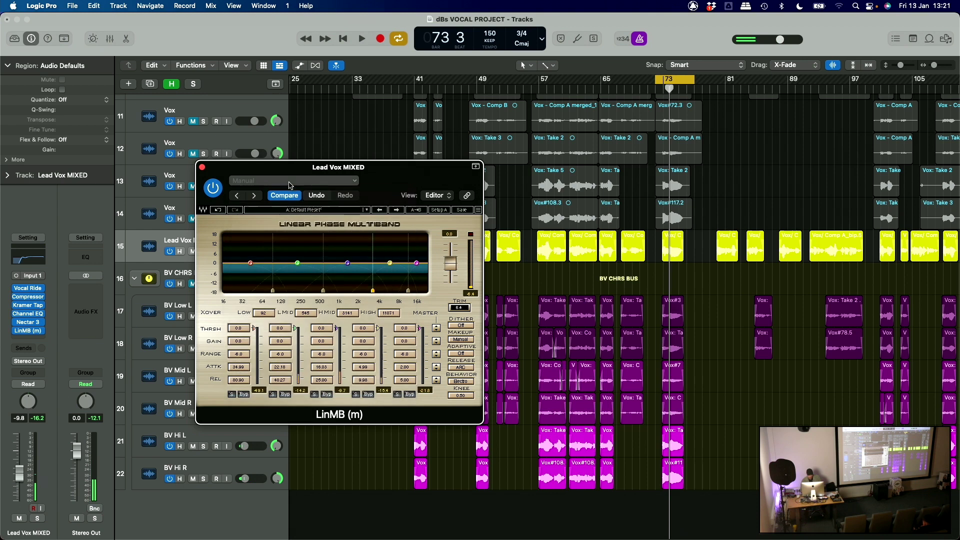
Set the LinMB crossovers to about 300 Hz for low-mid, 2177 Hz for high-mid and 9220 Hz for high
drag(374, 290, 403, 291)
drag(323, 290, 306, 290)
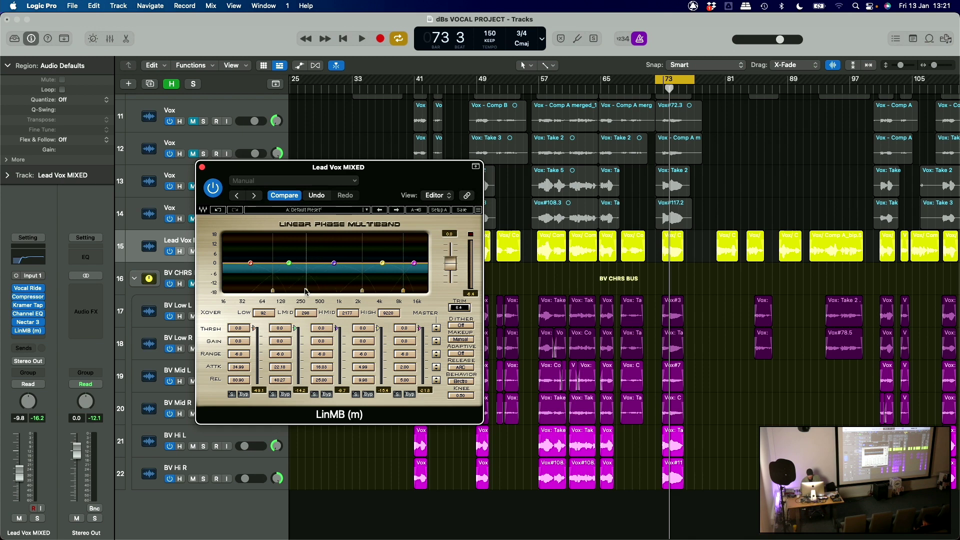
Solo the band between 2177 and 9220 Hz during playback, lower its threshold to about -27 dB, and unsolo it
key(space)
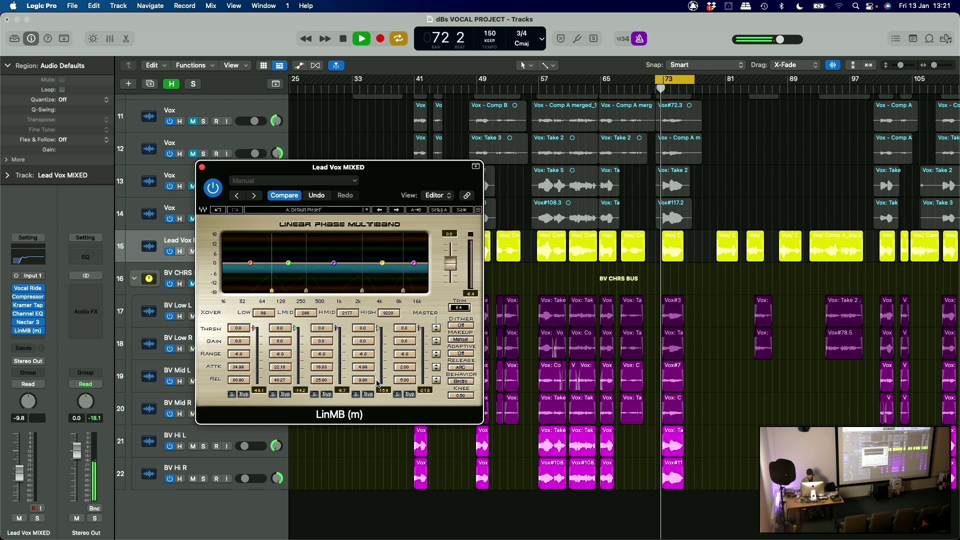
click(356, 394)
key(space)
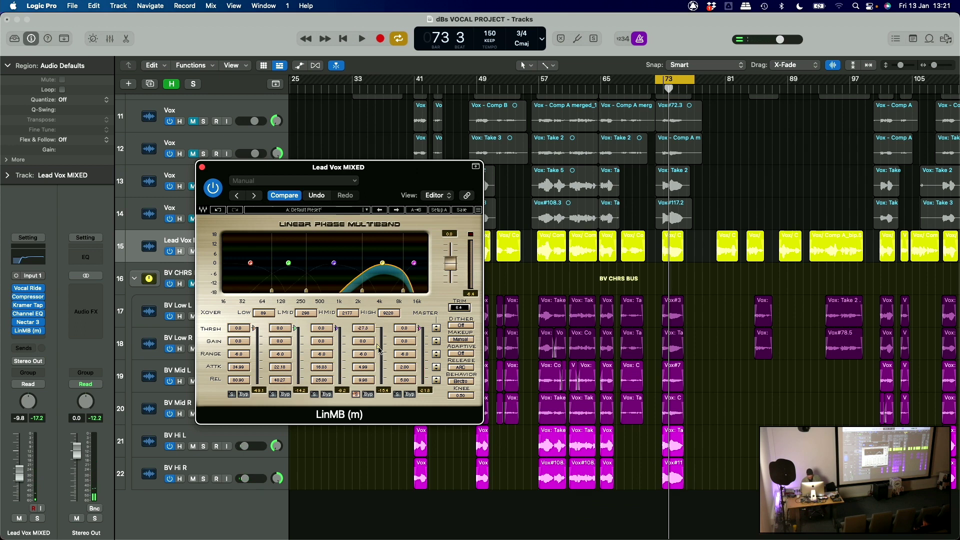
click(355, 394)
click(355, 394)
key(space)
click(355, 395)
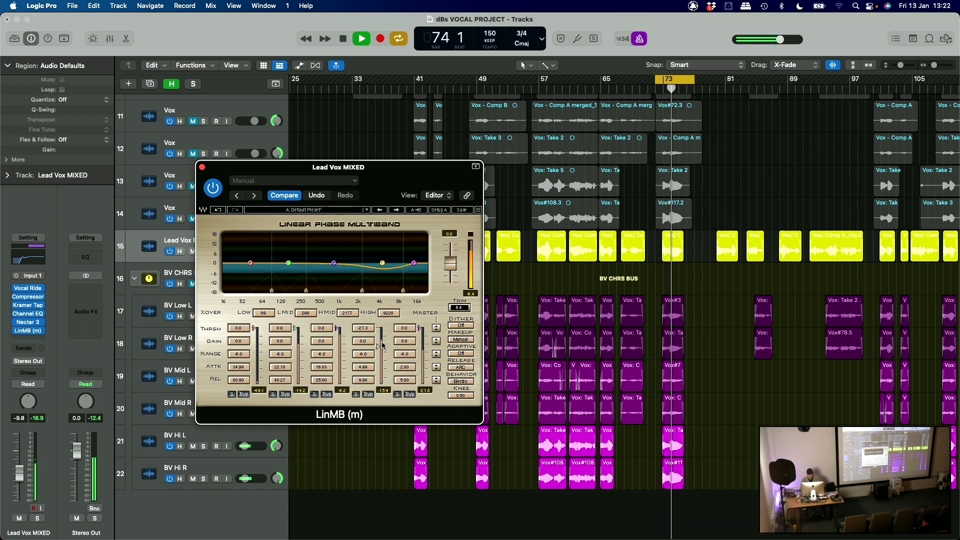
Set the 2177 to 9220 Hz band's range to -6.2 dB and the top band's threshold to -35.3 dB
drag(372, 361, 378, 346)
key(space)
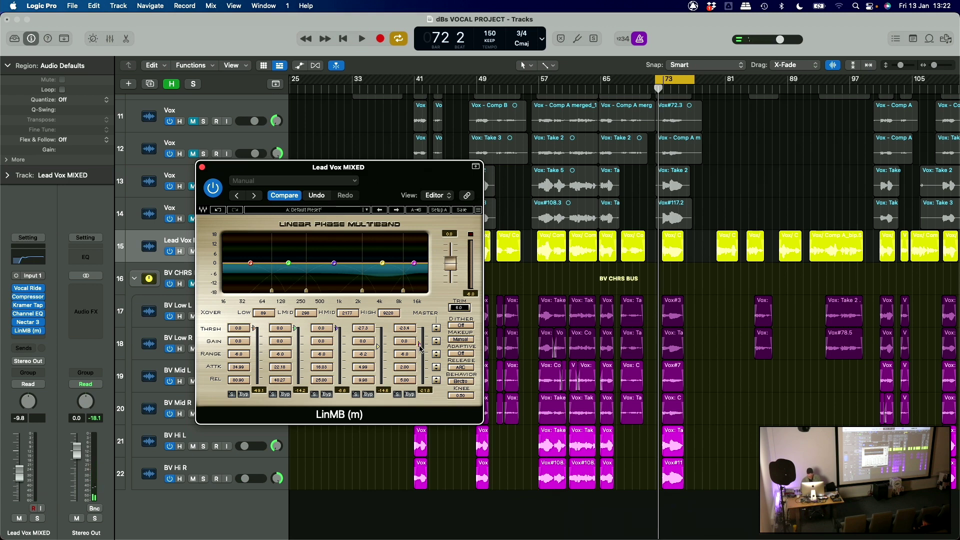
key(space)
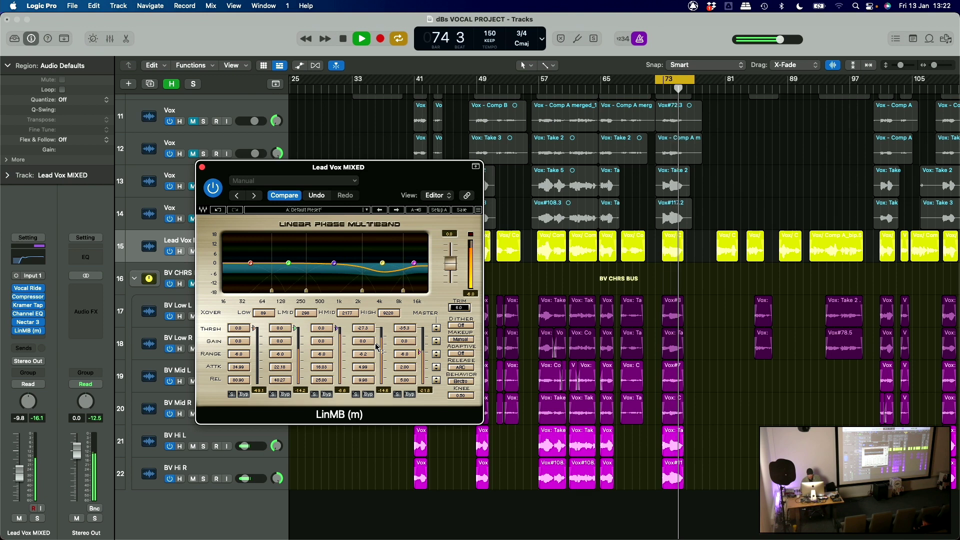
Set the thresholds of the second, third and fourth LinMB bands to -24.9, -12.9 and -20.8 dB during playback
drag(378, 346, 379, 343)
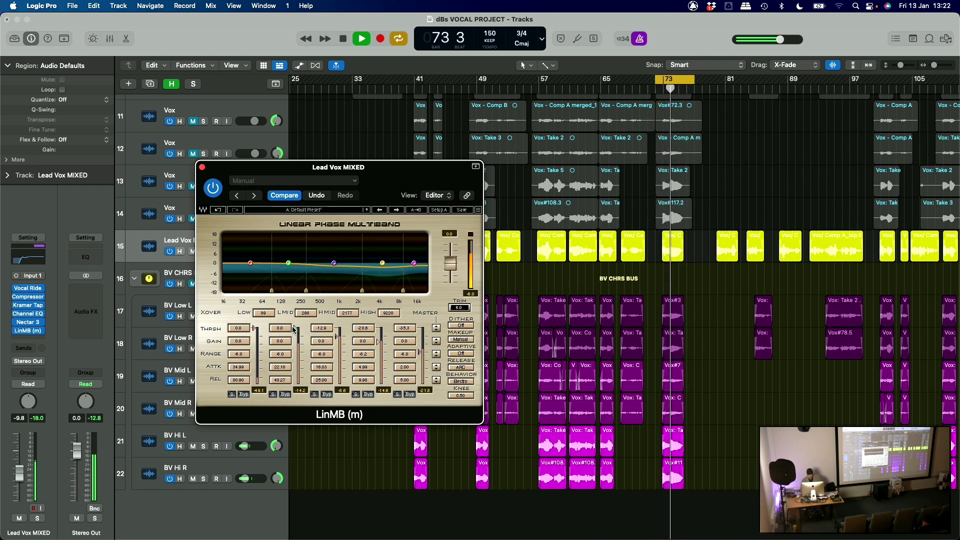
drag(294, 329, 295, 345)
key(space)
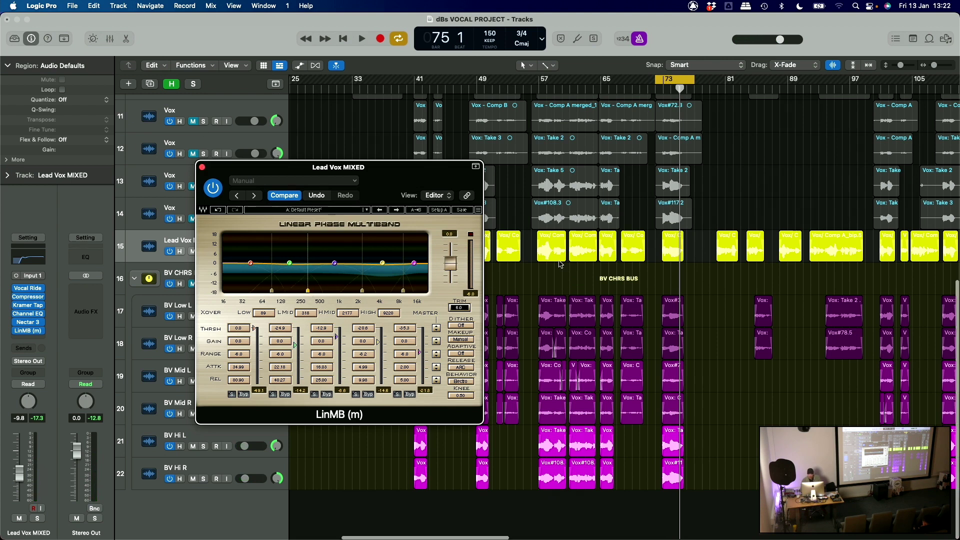
Play the lead vocal from about bar 27 to check the multiband compression on an earlier section
scroll(561, 265, left, 5)
click(518, 89)
key(space)
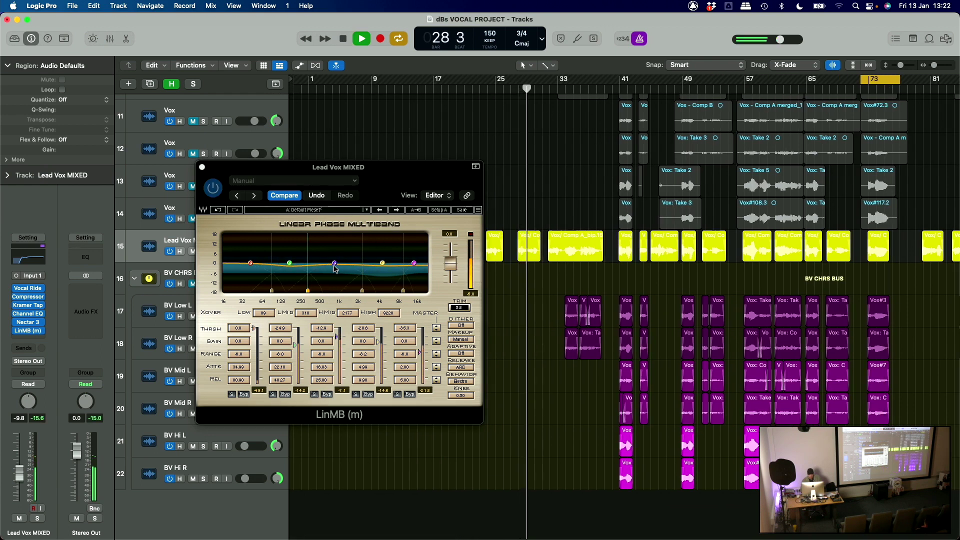
key(space)
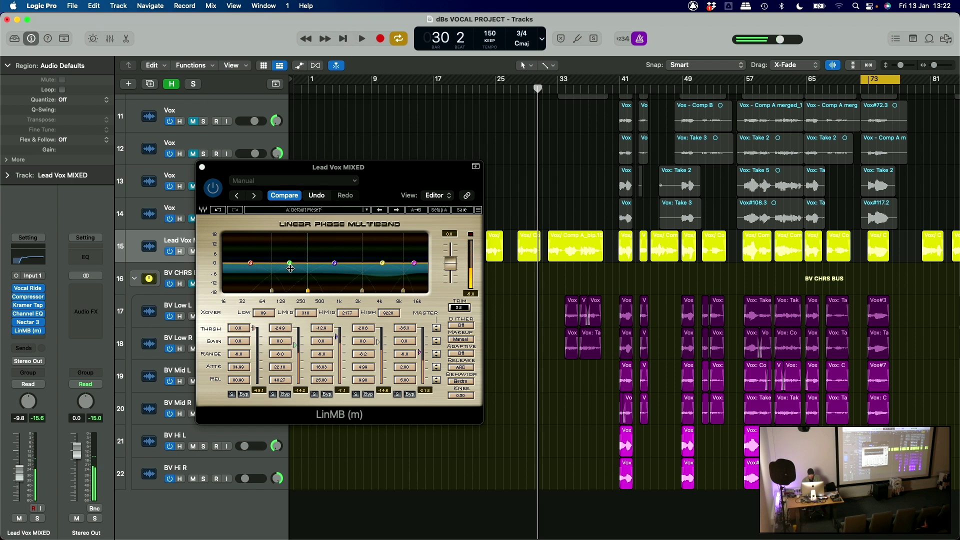